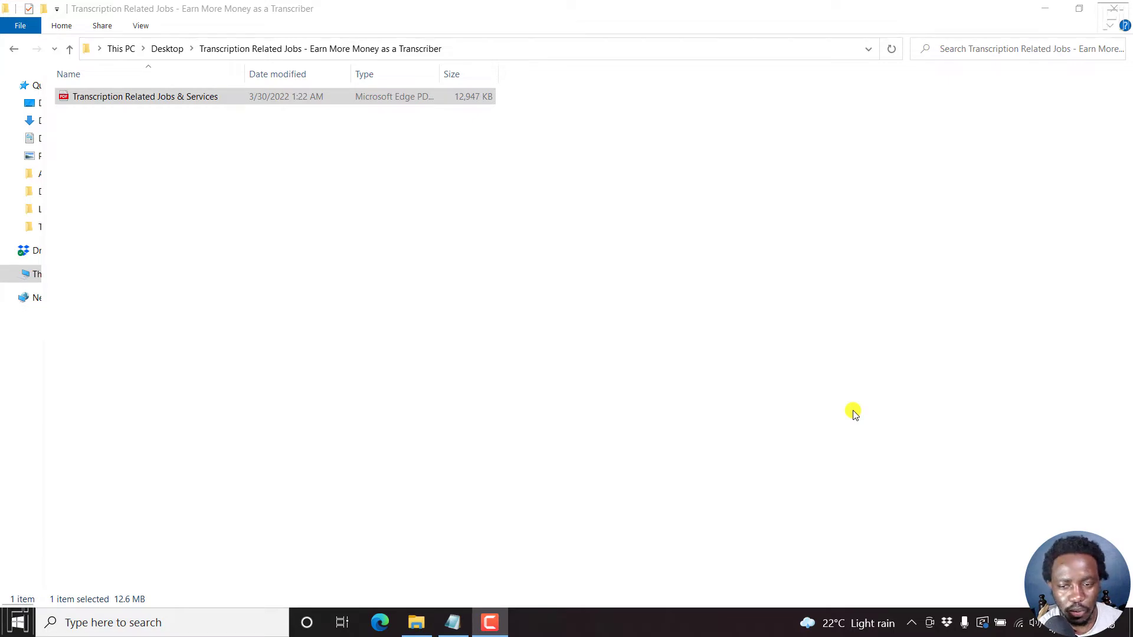
Step: Preview the transcription jobs PDF, page through it, and close the preview
click(147, 100)
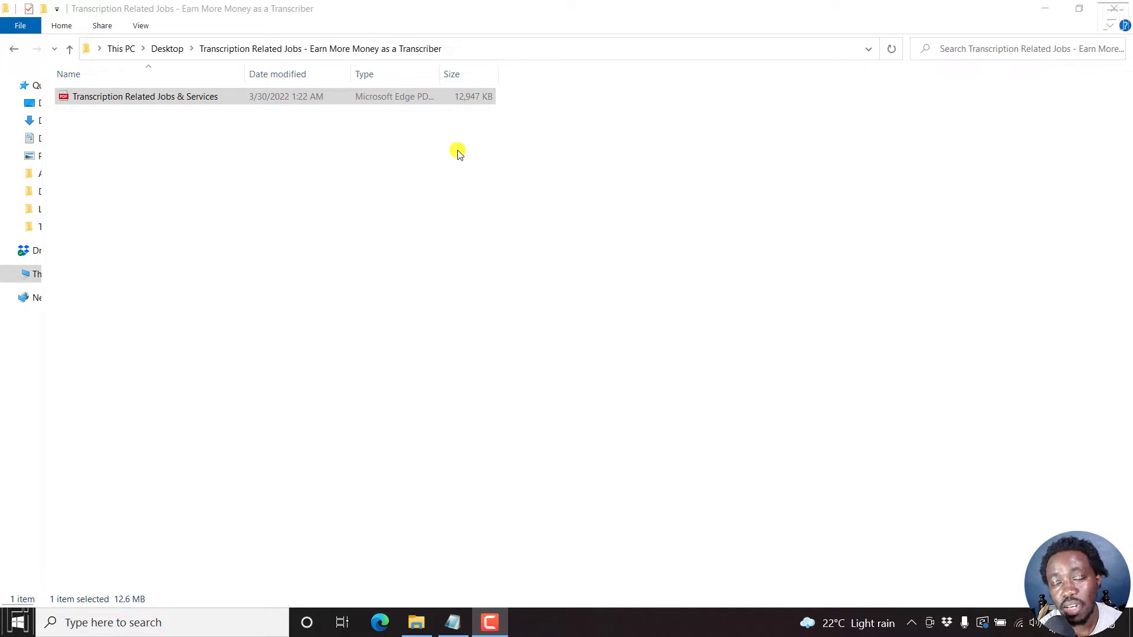
click(483, 186)
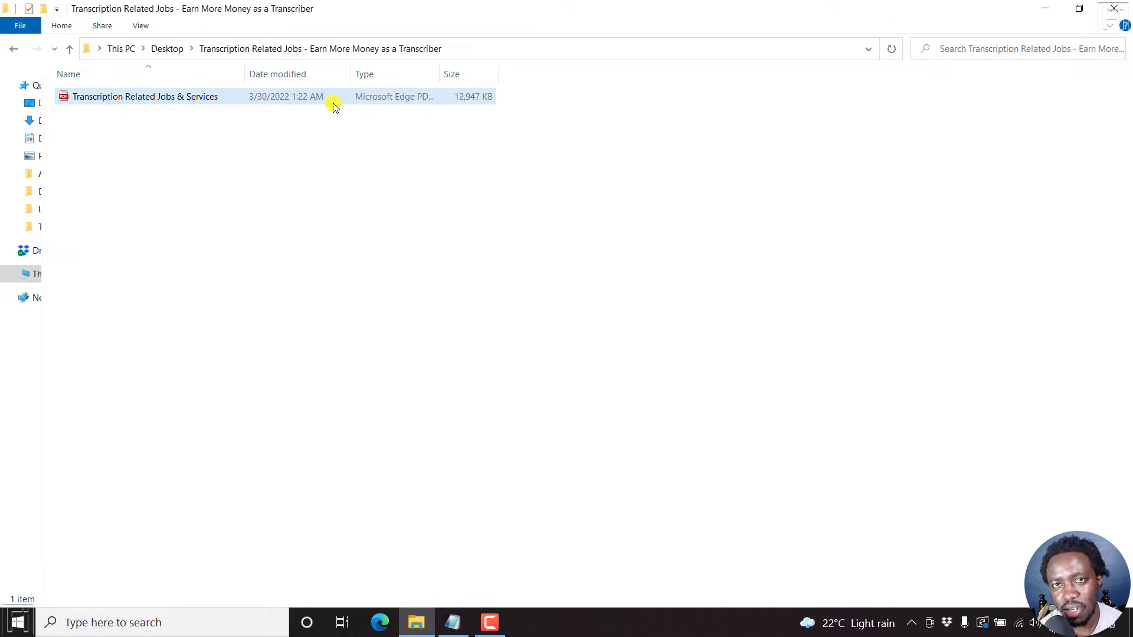
double_click(153, 99)
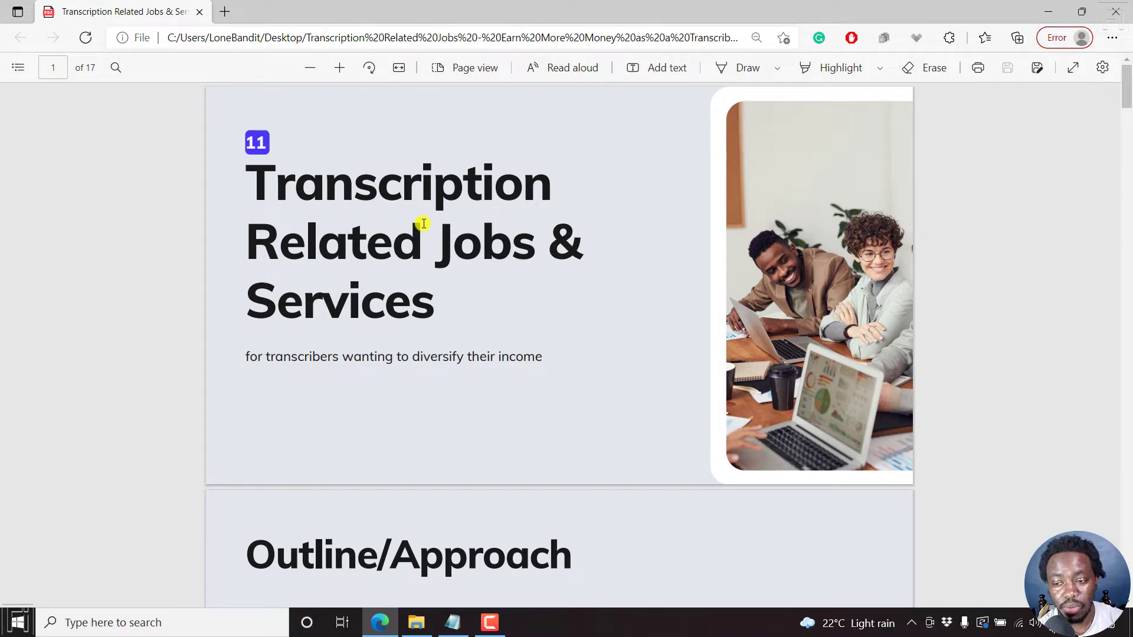
key(Page_Down)
key(Page_Down)
key(Page_Down)
key(Page_Down)
key(Page_Down)
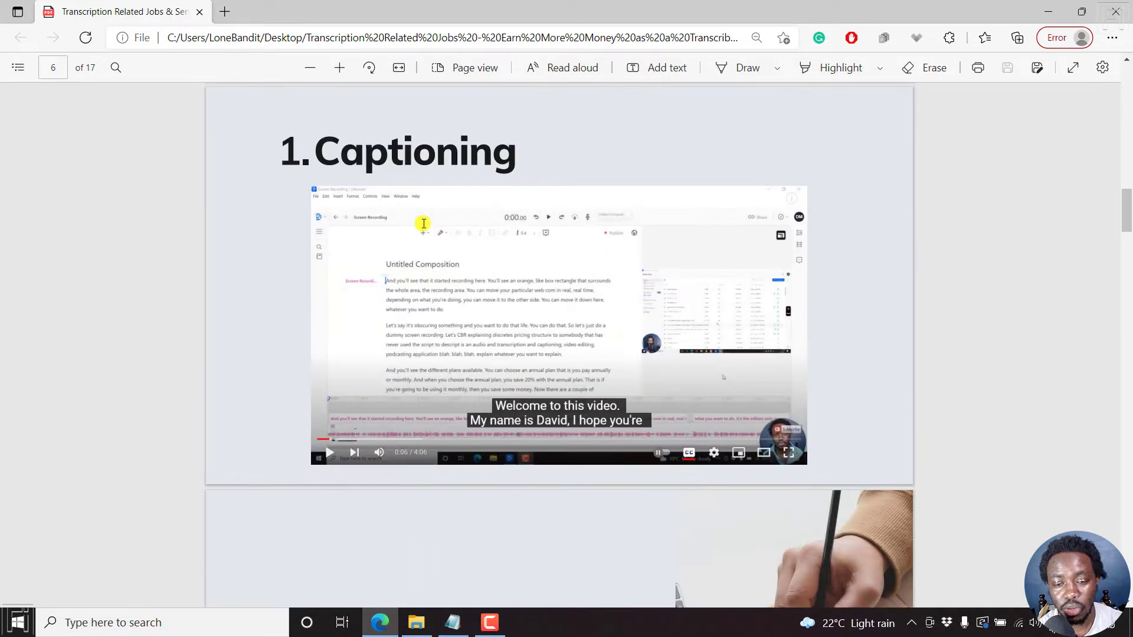
key(Page_Down)
key(Page_Down)
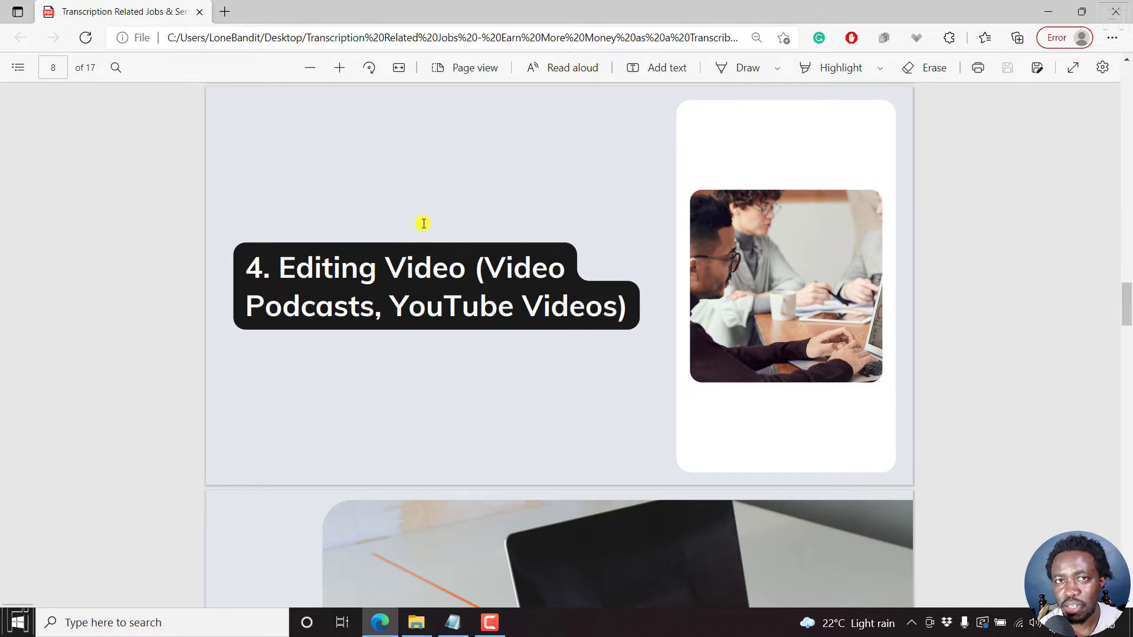
click(199, 12)
Step: Open the transcription jobs PDF with Nitro Pro from its context menu
click(253, 245)
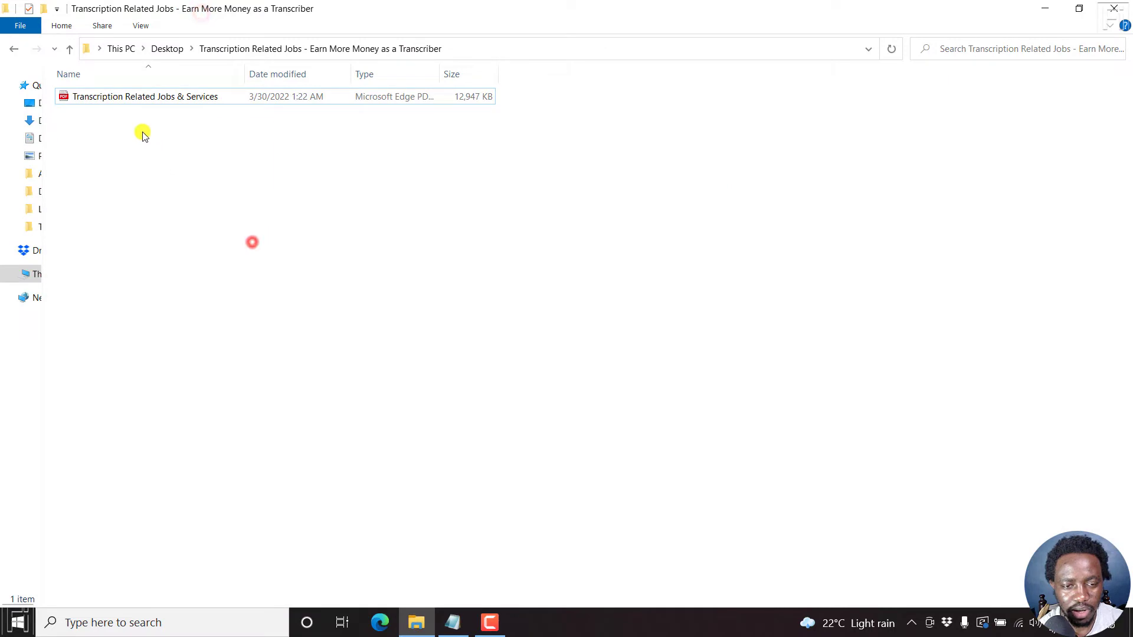
right_click(105, 99)
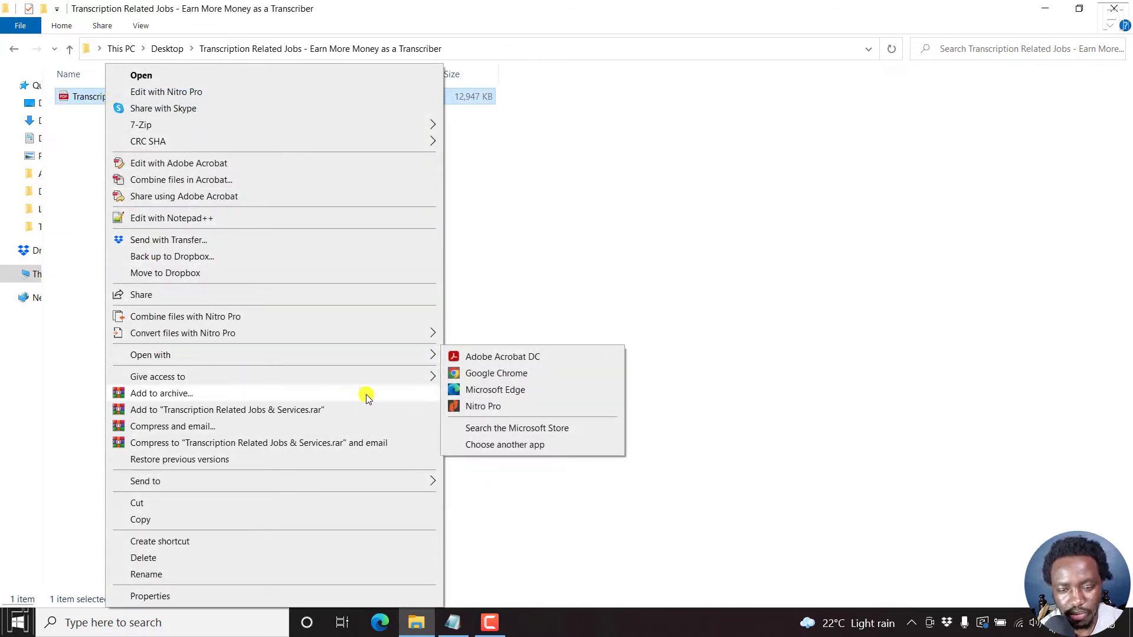
mouse_move(150, 354)
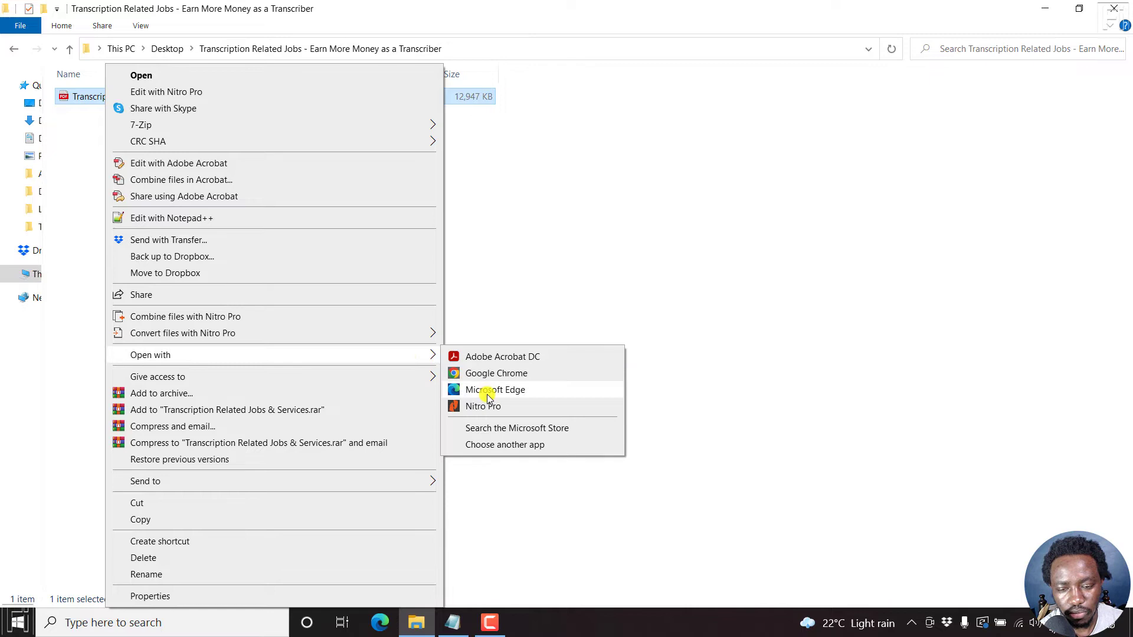
click(482, 407)
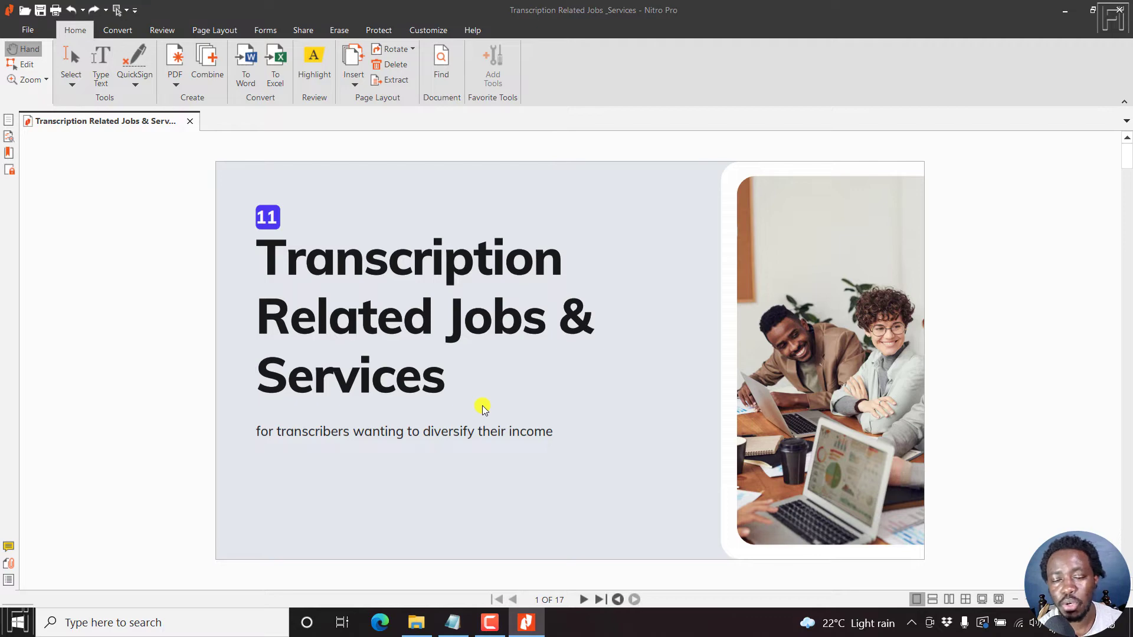
scroll(482, 407, down, 1)
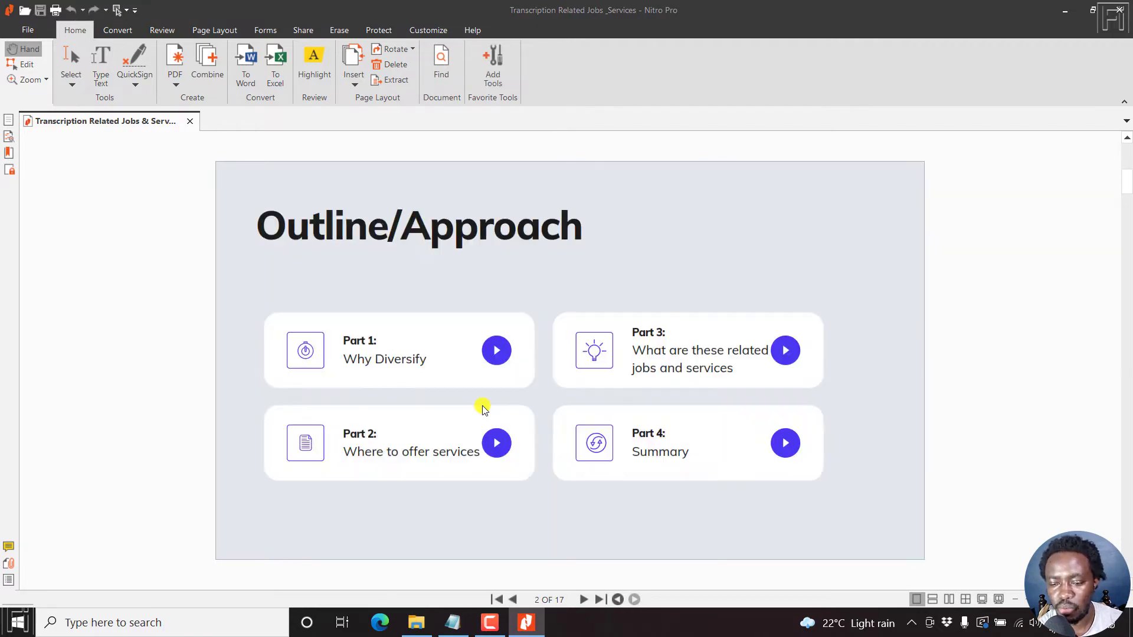
scroll(482, 407, down, 1)
scroll(483, 407, down, 2)
scroll(483, 407, down, 1)
scroll(483, 405, down, 2)
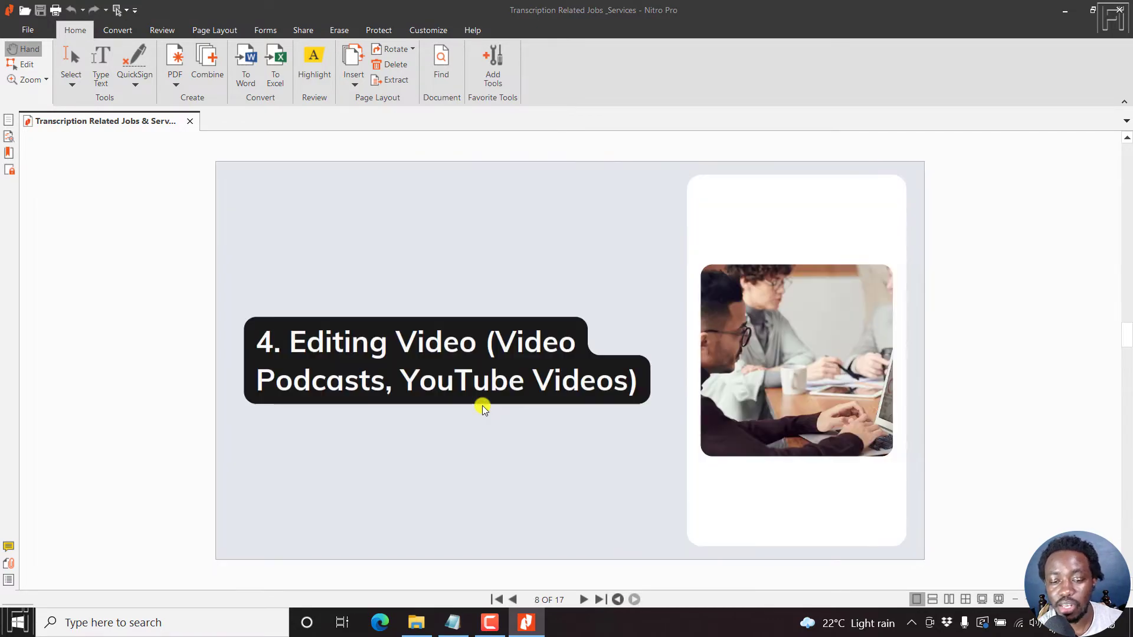
scroll(482, 406, down, 1)
scroll(483, 405, down, 1)
scroll(482, 406, down, 1)
scroll(482, 405, down, 1)
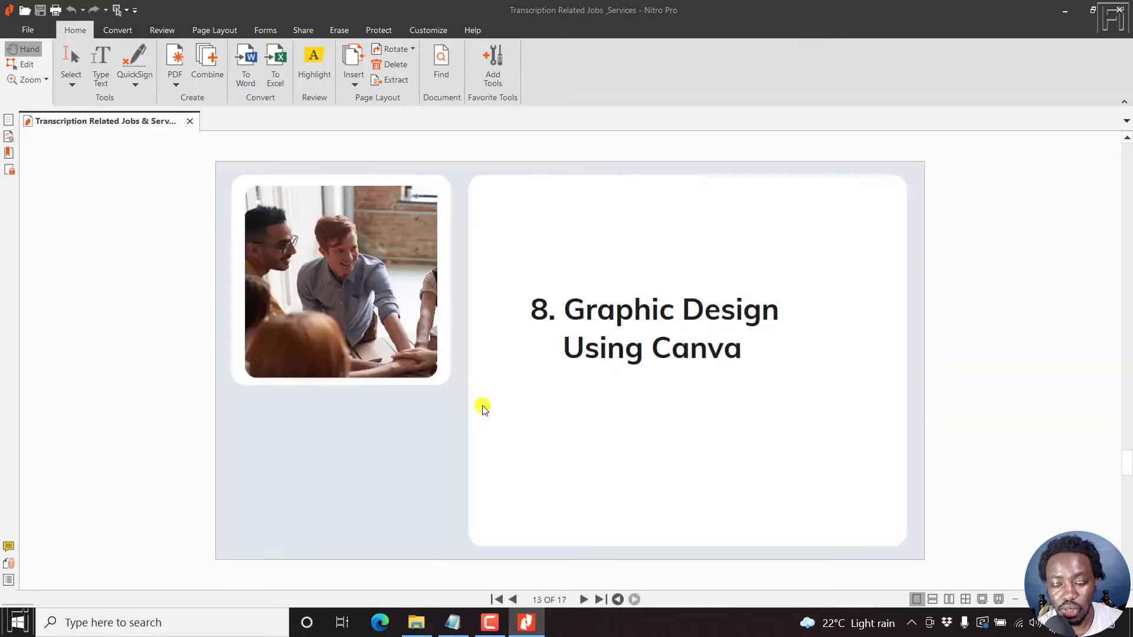
scroll(482, 406, down, 1)
scroll(482, 406, down, 1)
scroll(482, 405, down, 1)
scroll(482, 406, down, 1)
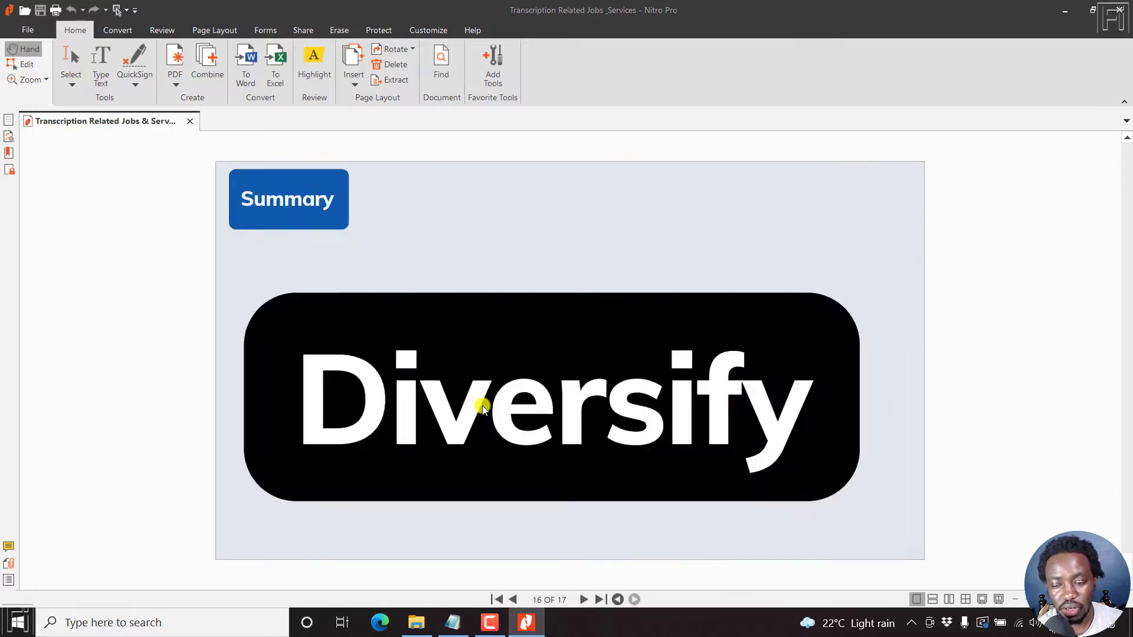
scroll(482, 405, down, 1)
scroll(483, 406, up, 1)
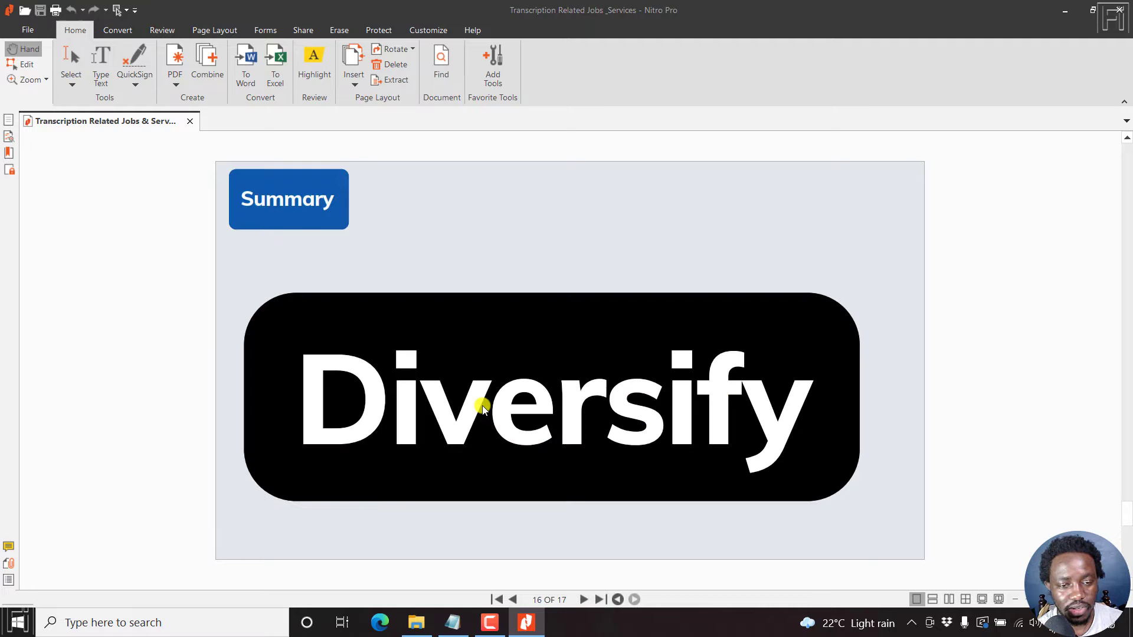
scroll(482, 406, up, 3)
scroll(483, 405, up, 3)
scroll(482, 405, up, 7)
scroll(482, 406, up, 1)
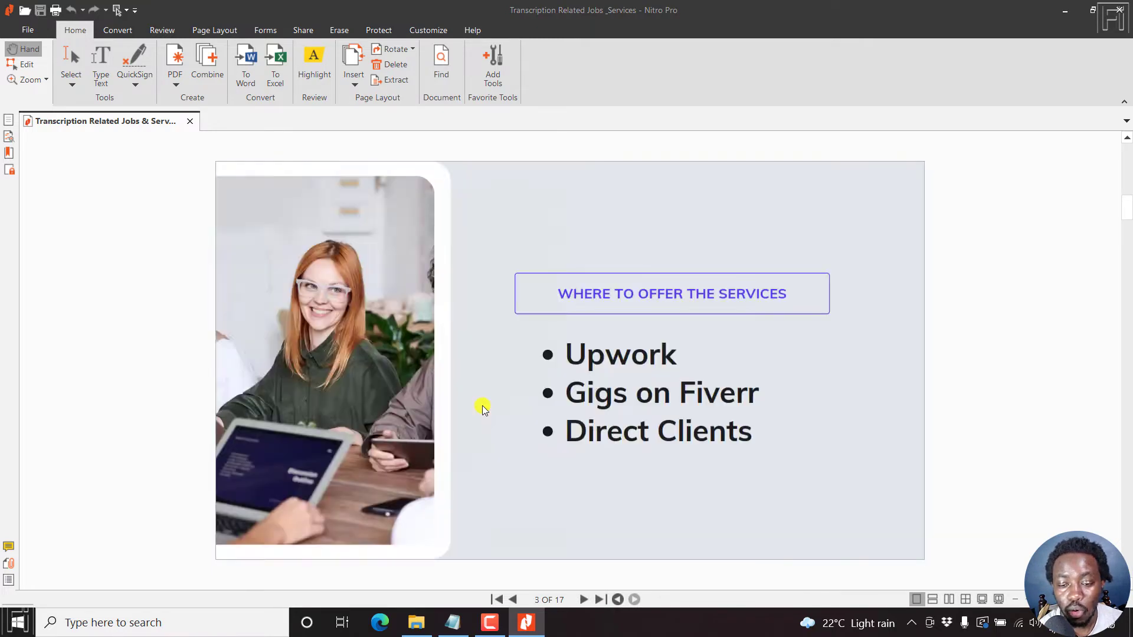
scroll(482, 405, up, 1)
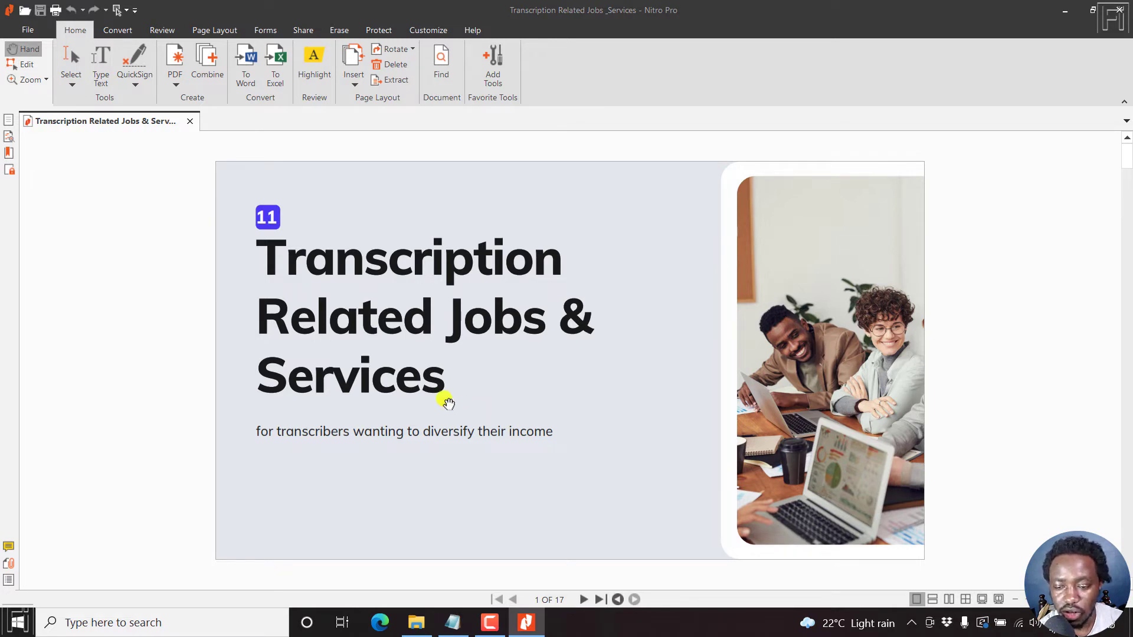
Step: Launch Optimize PDF from the File backstage for the 12.64 MB document
click(27, 31)
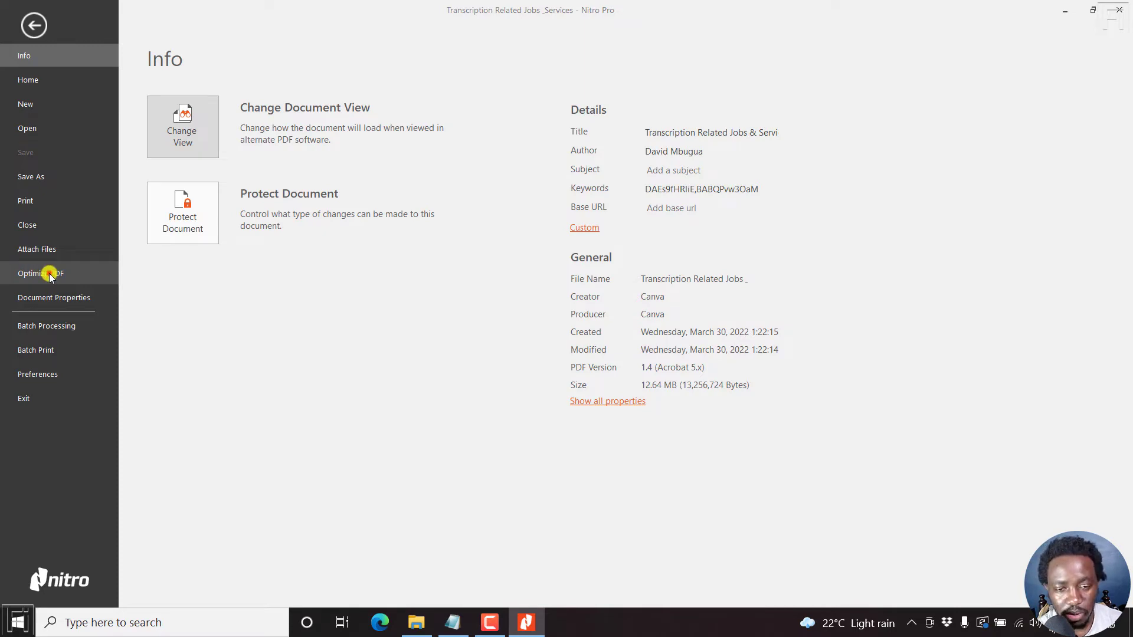
click(49, 275)
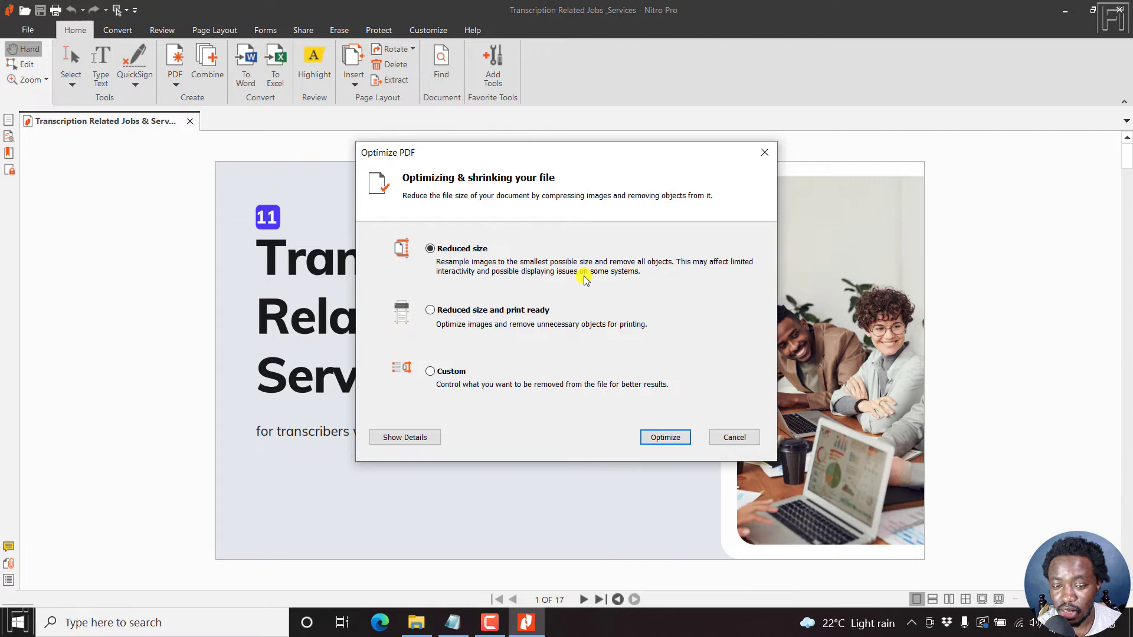
Step: Compare the print-ready, custom and smallest-size optimization options
click(431, 312)
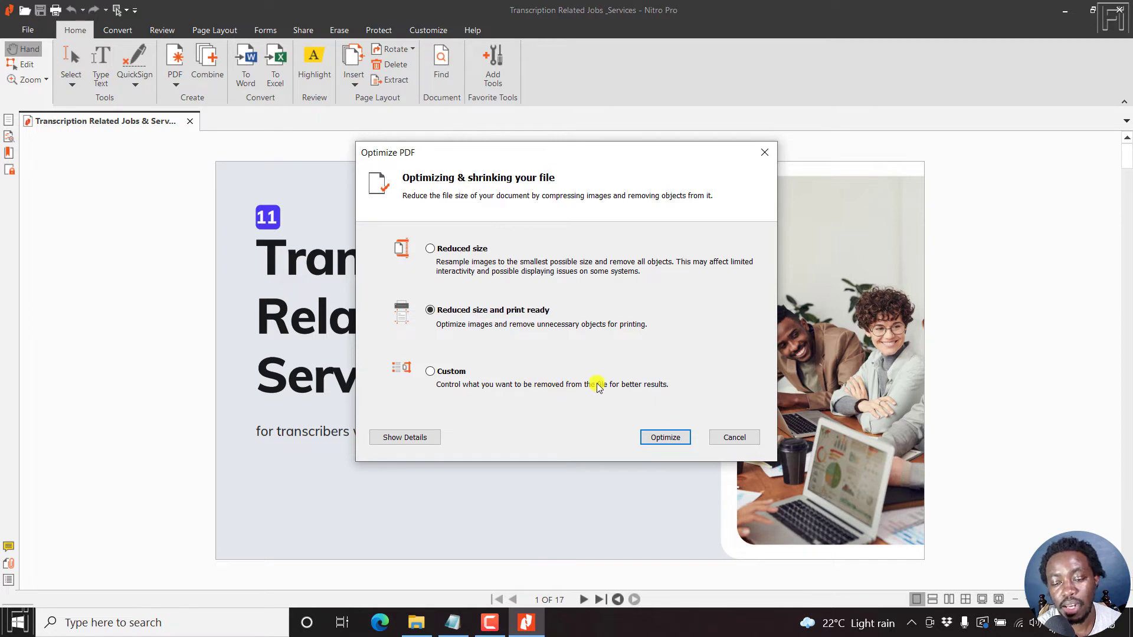
click(430, 372)
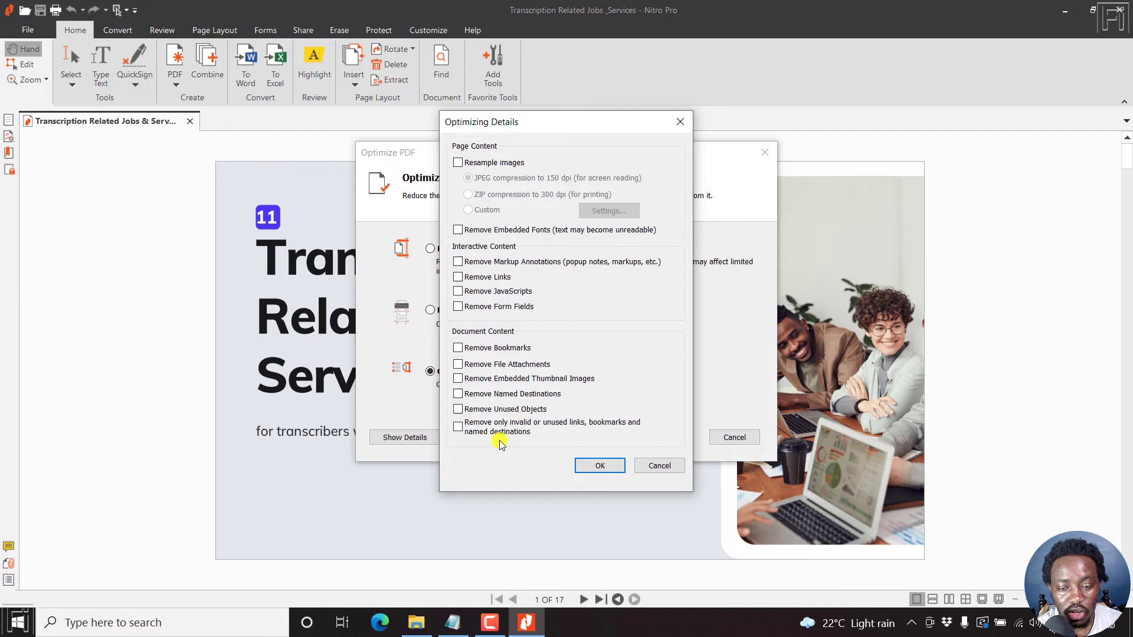
click(679, 121)
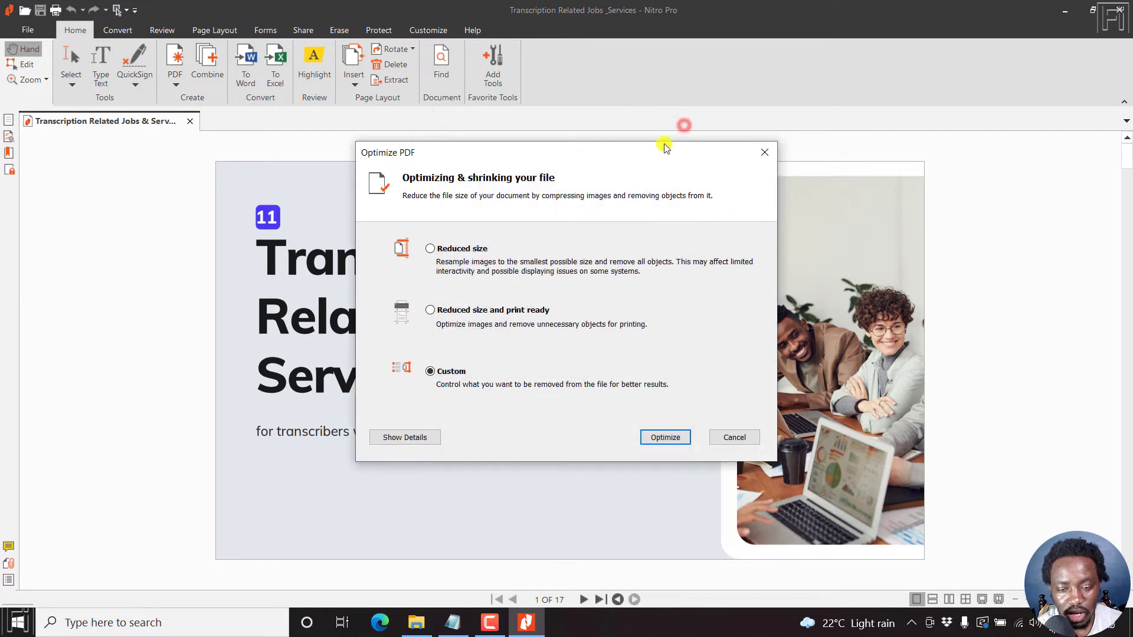
click(431, 250)
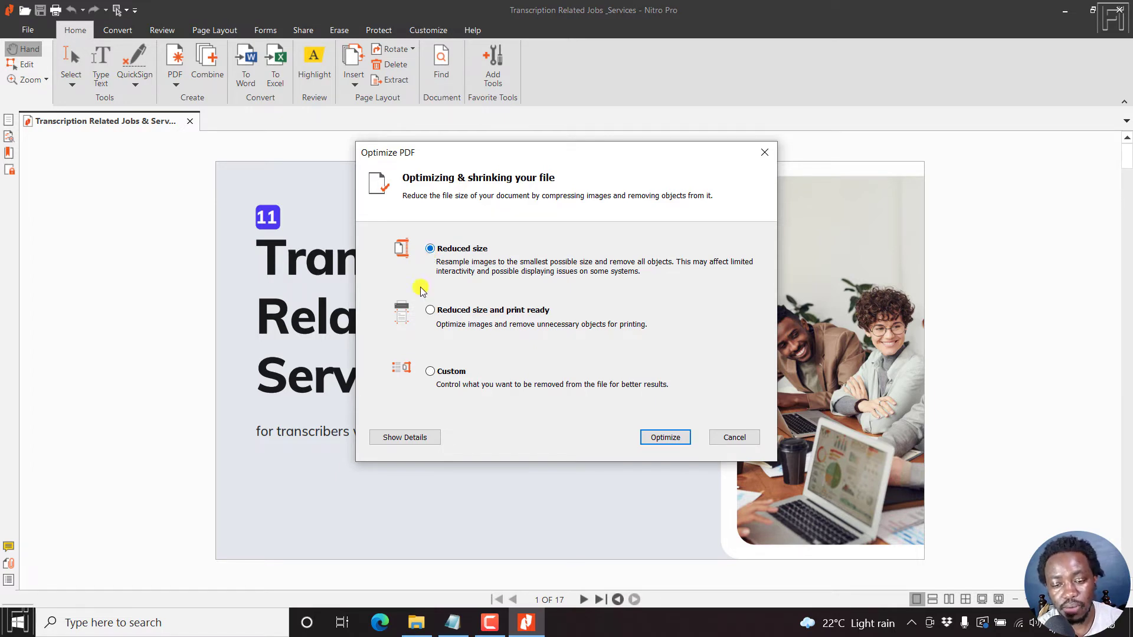
Step: Enable image resampling in the detailed settings and choose Reduced size
click(401, 437)
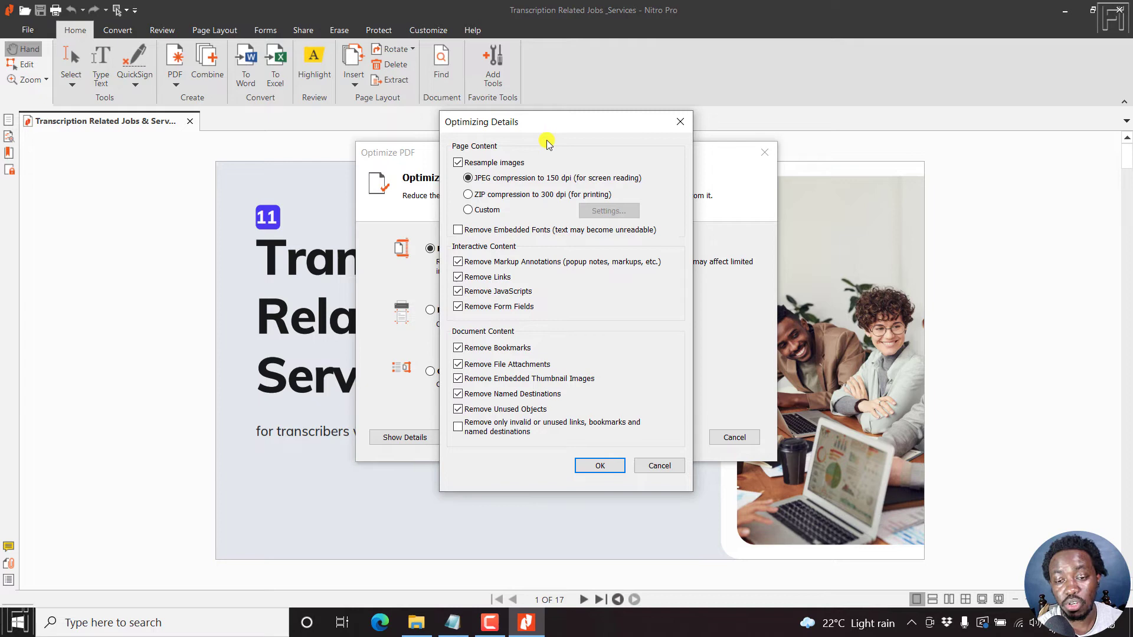
click(457, 163)
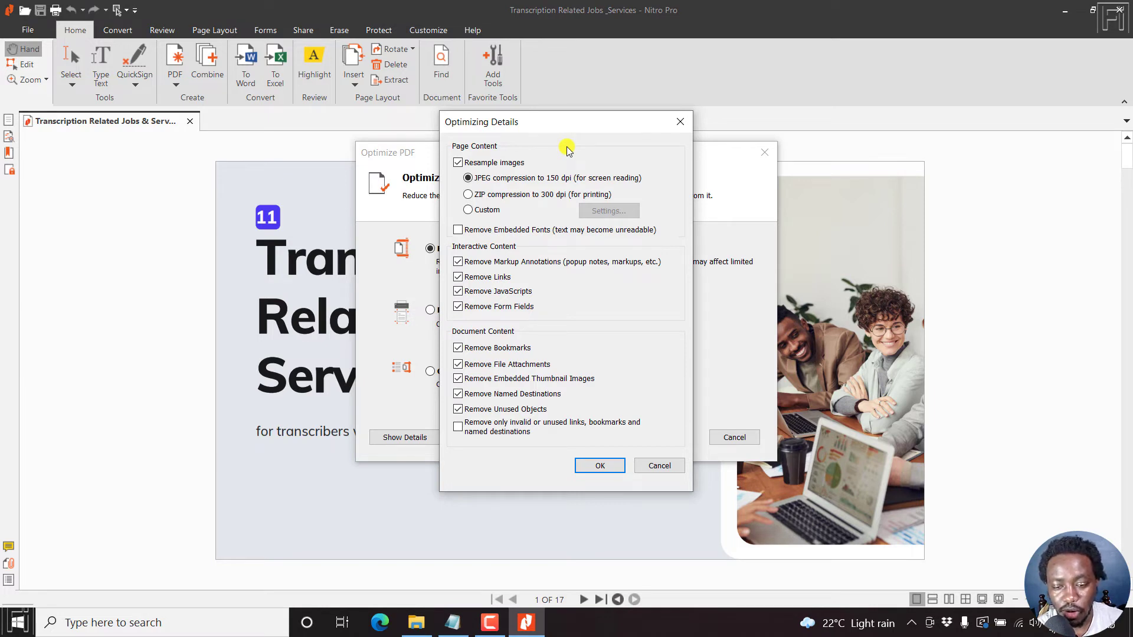
click(598, 467)
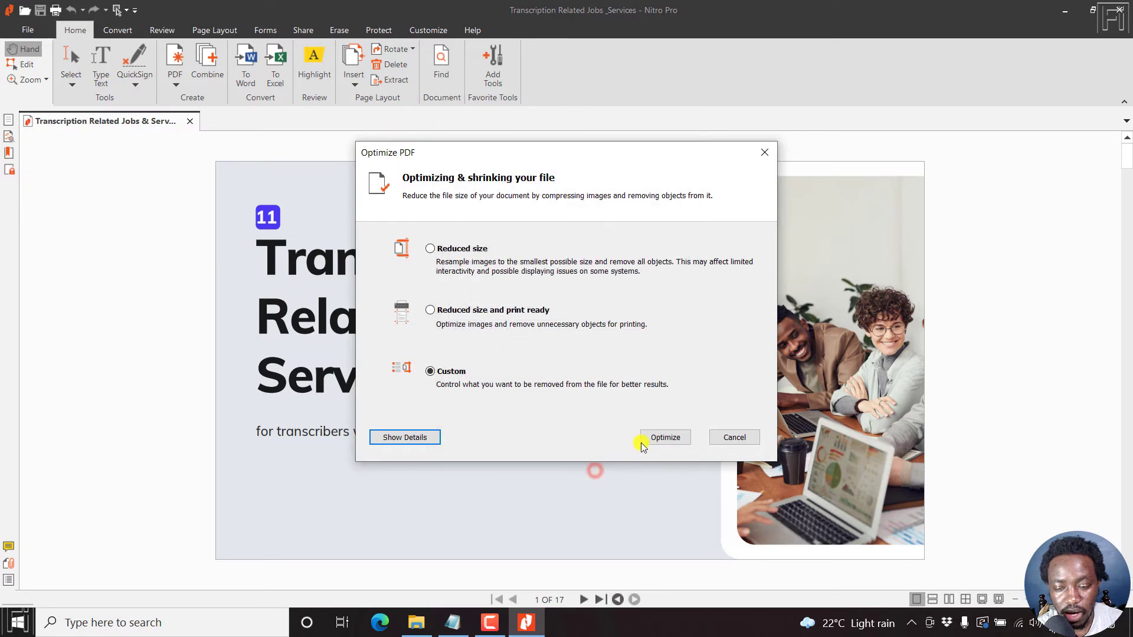
click(431, 249)
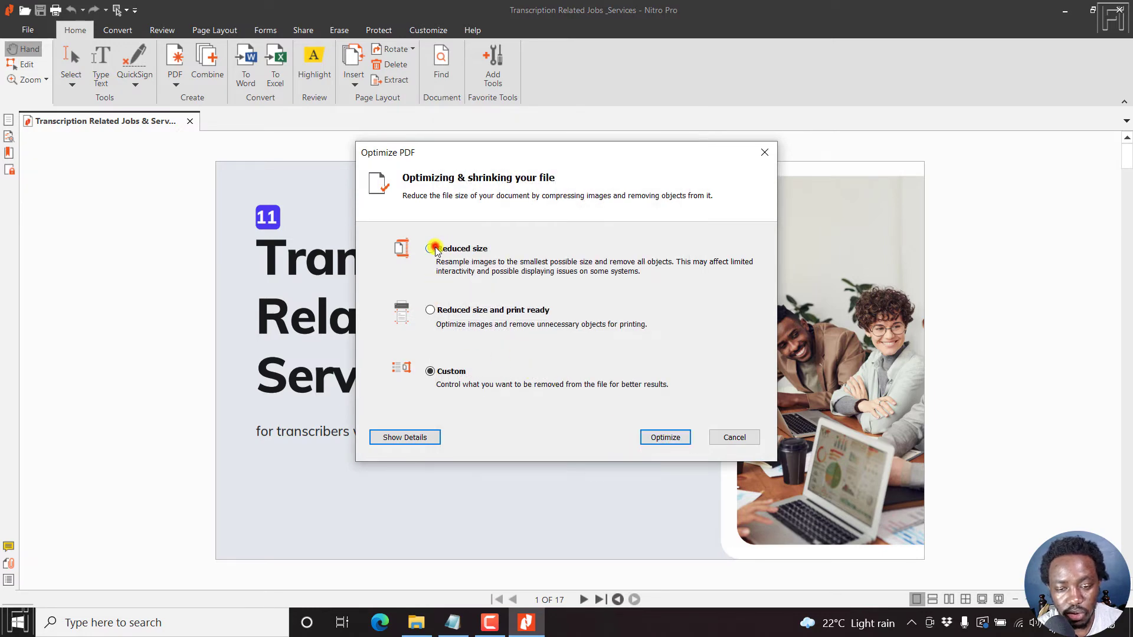
Step: Run the optimization and review the 12.6 MB to 2.9 MB result information
click(671, 442)
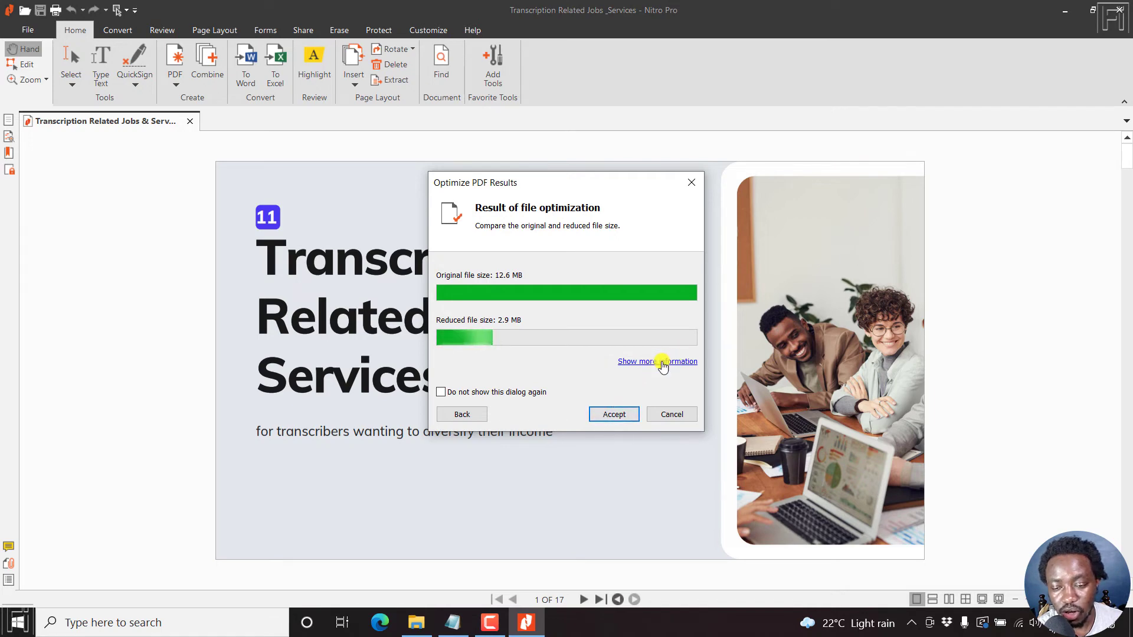
click(663, 361)
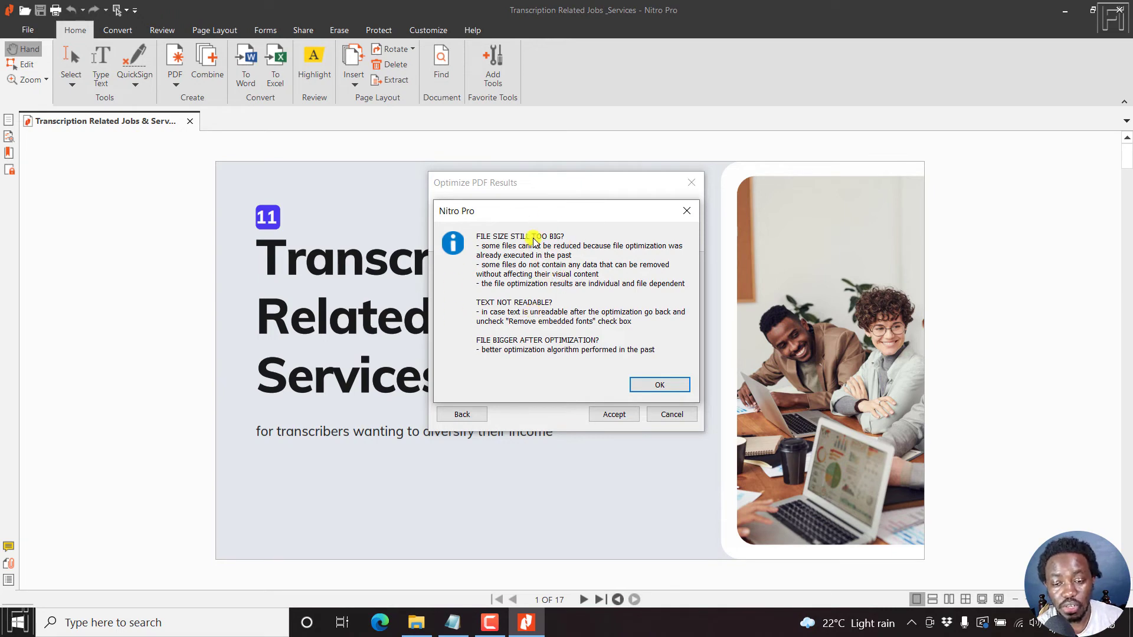
click(659, 386)
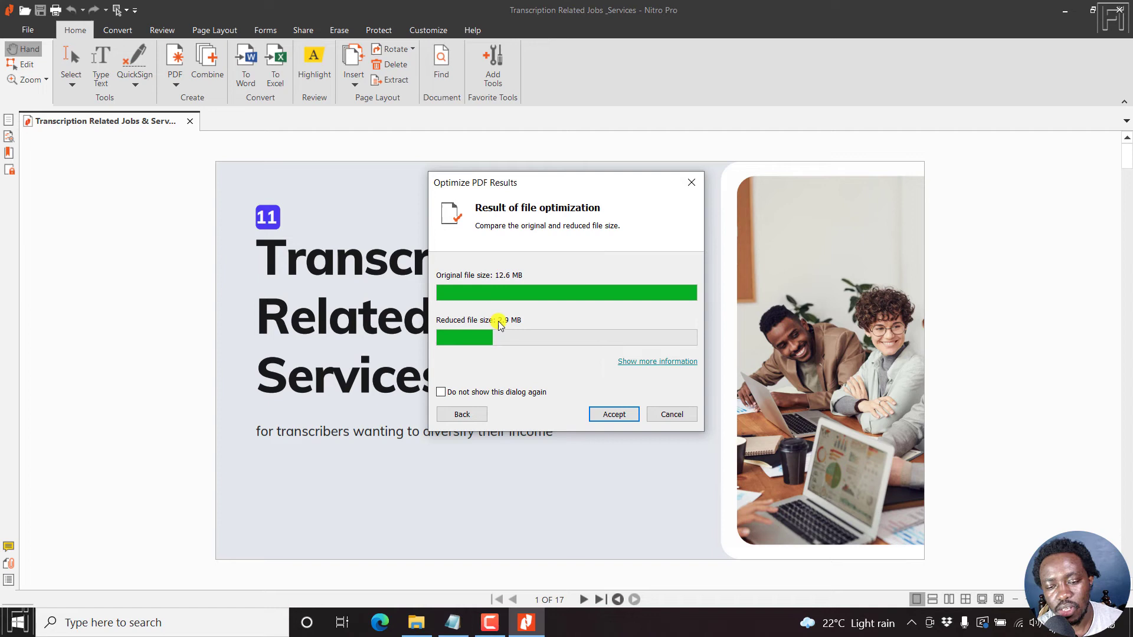
Step: Accept the optimized result, fit the page in view, and compare with the original tab
click(605, 419)
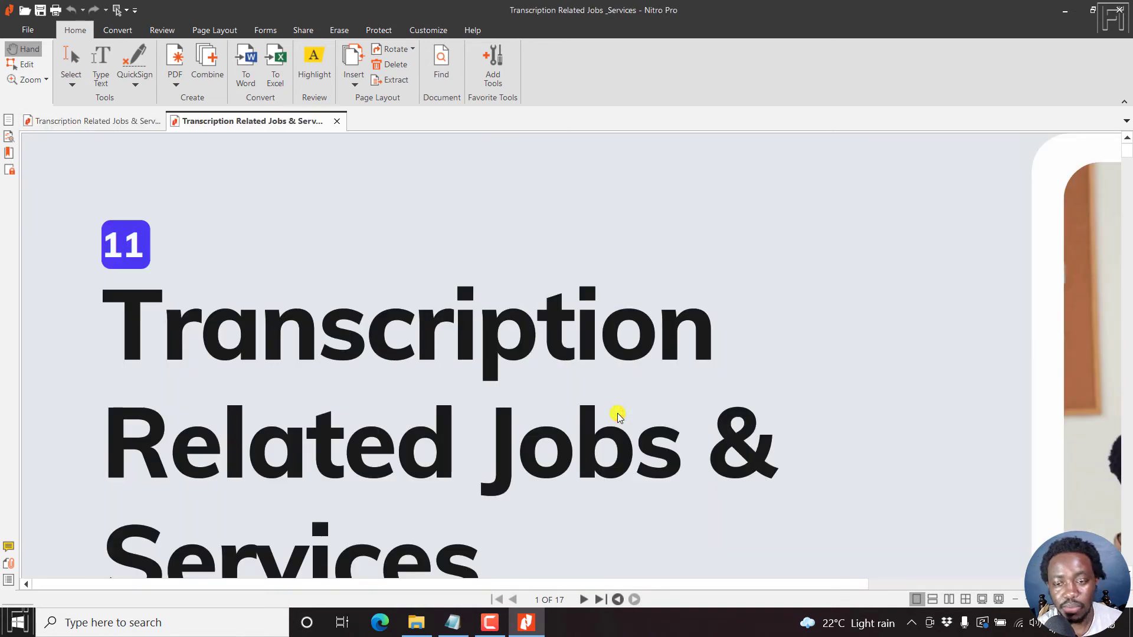
click(1013, 604)
click(1013, 605)
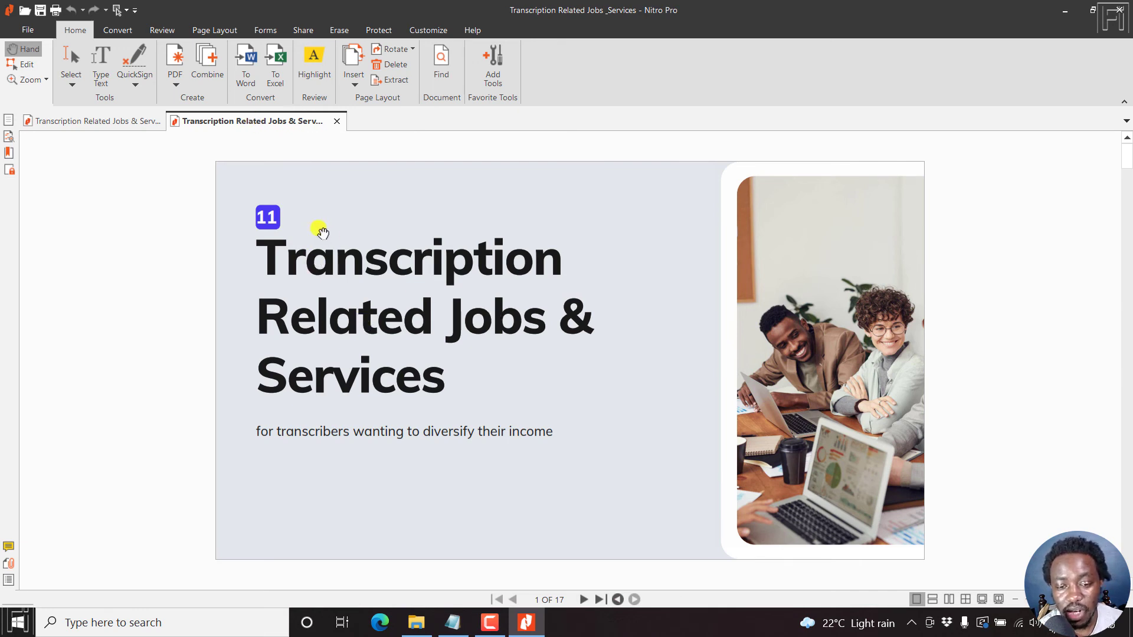
click(106, 124)
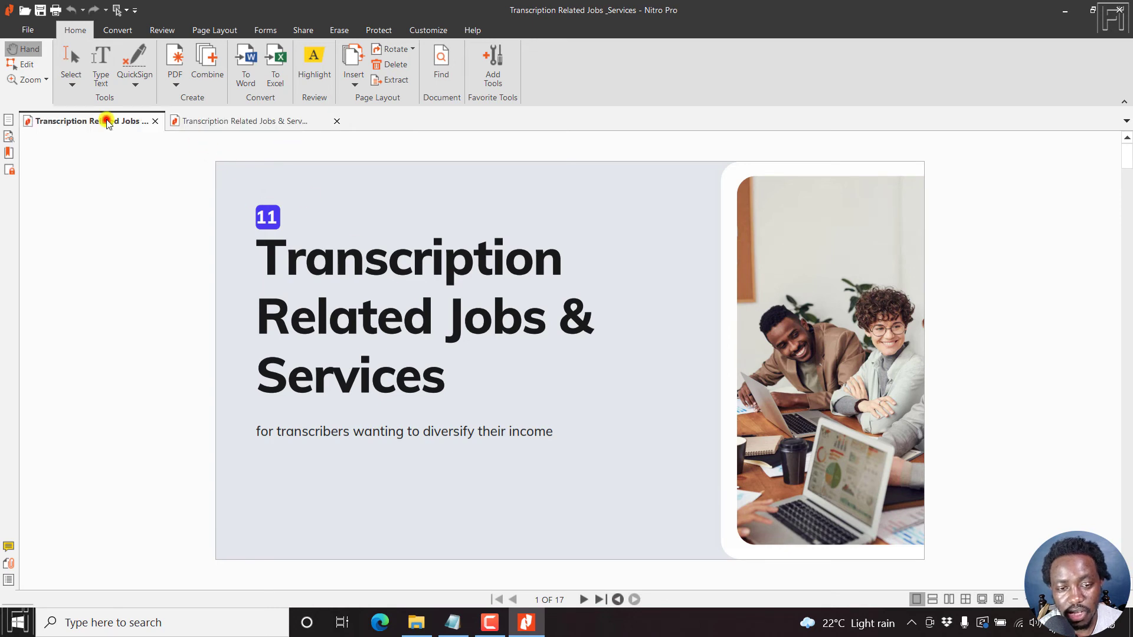
click(240, 124)
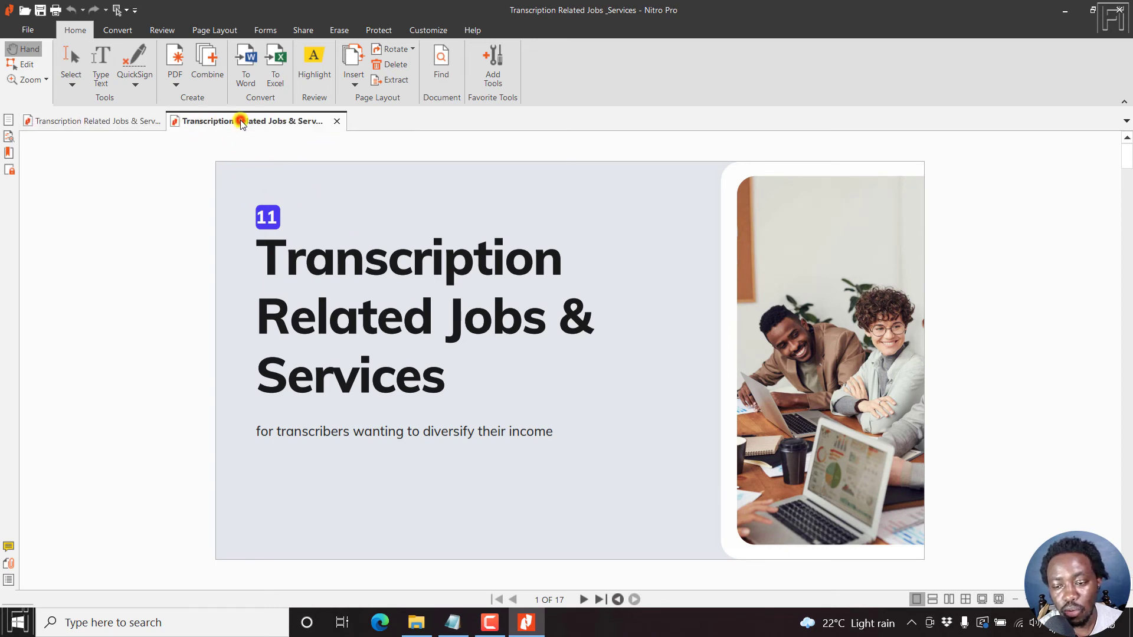
Step: Page through the optimized copy and save it as a new _opt file
key(Page_Down)
key(Page_Down)
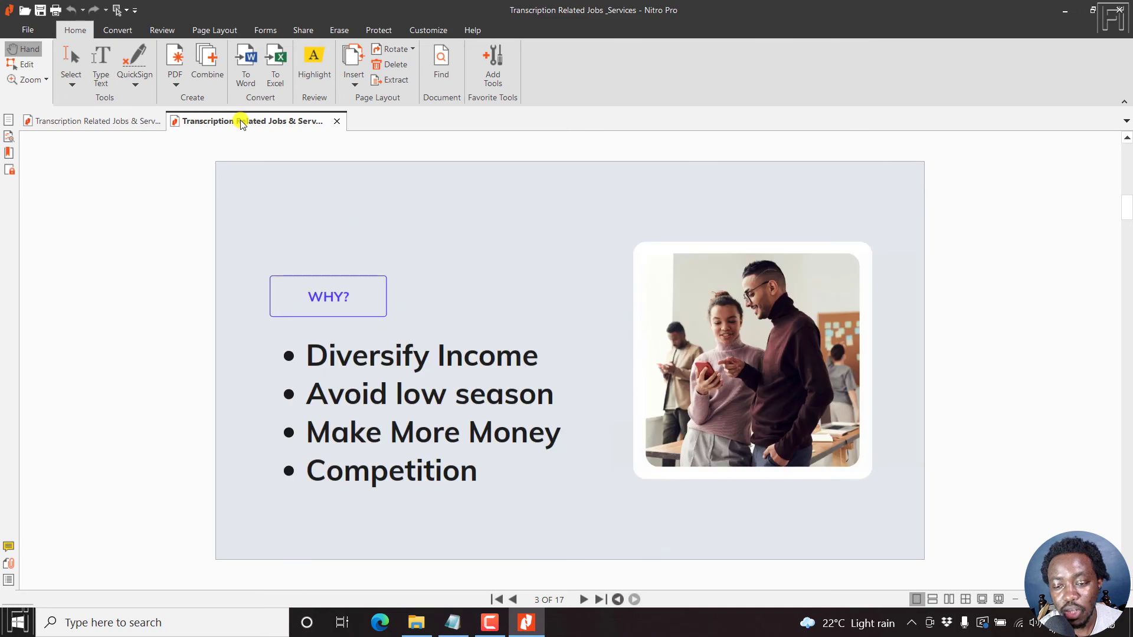
key(Page_Down)
key(Page_Down)
key(Page_Down)
key(Page_Down)
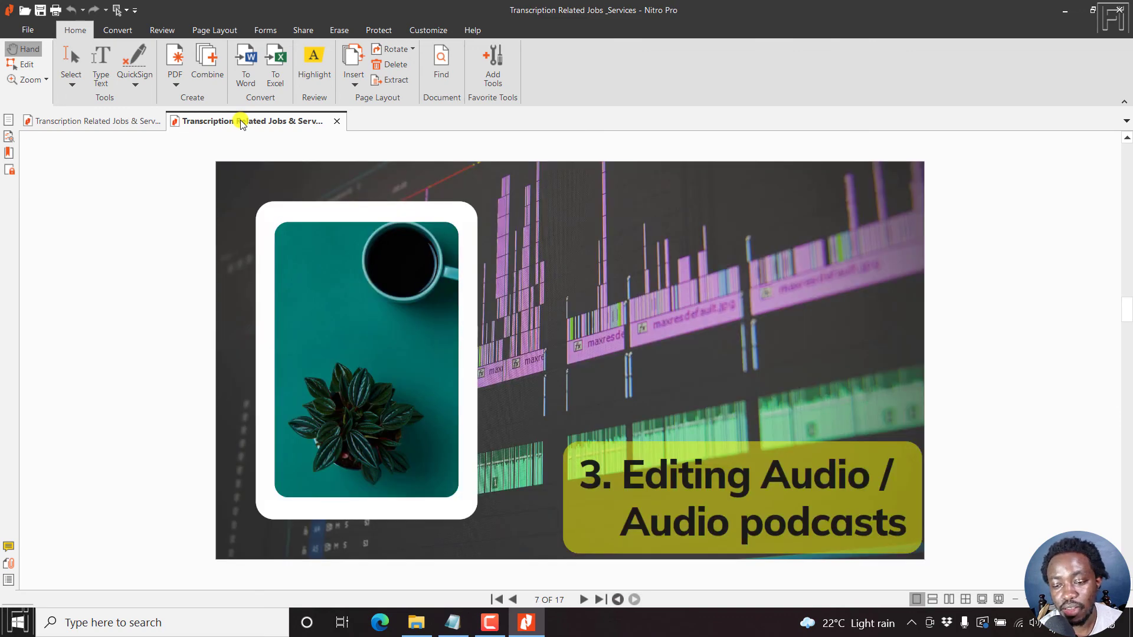
key(Page_Down)
key(Page_Down)
key(Page_Down)
key(Page_Down)
key(Page_Down)
key(Page_Down)
key(Page_Down)
key(Page_Down)
key(Page_Down)
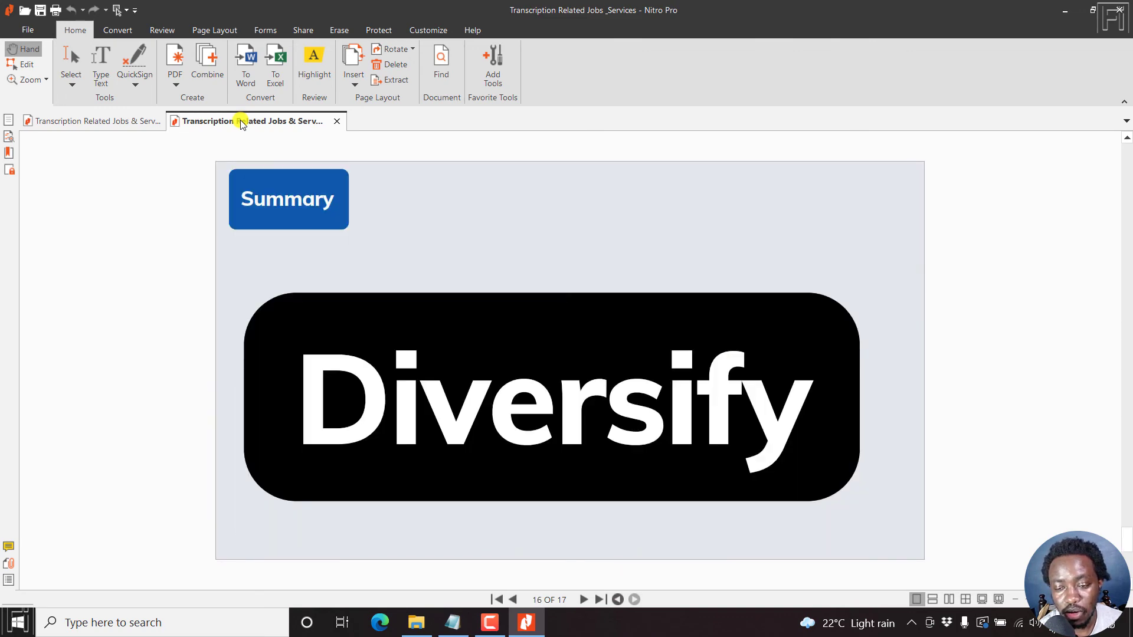
key(Page_Down)
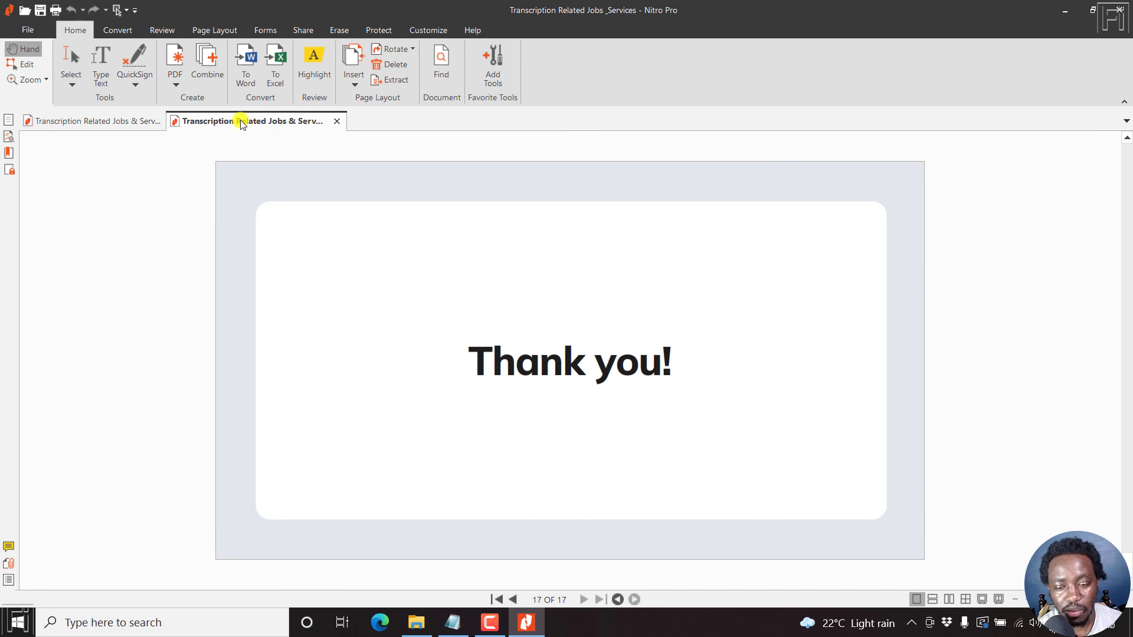
key(ctrl+s)
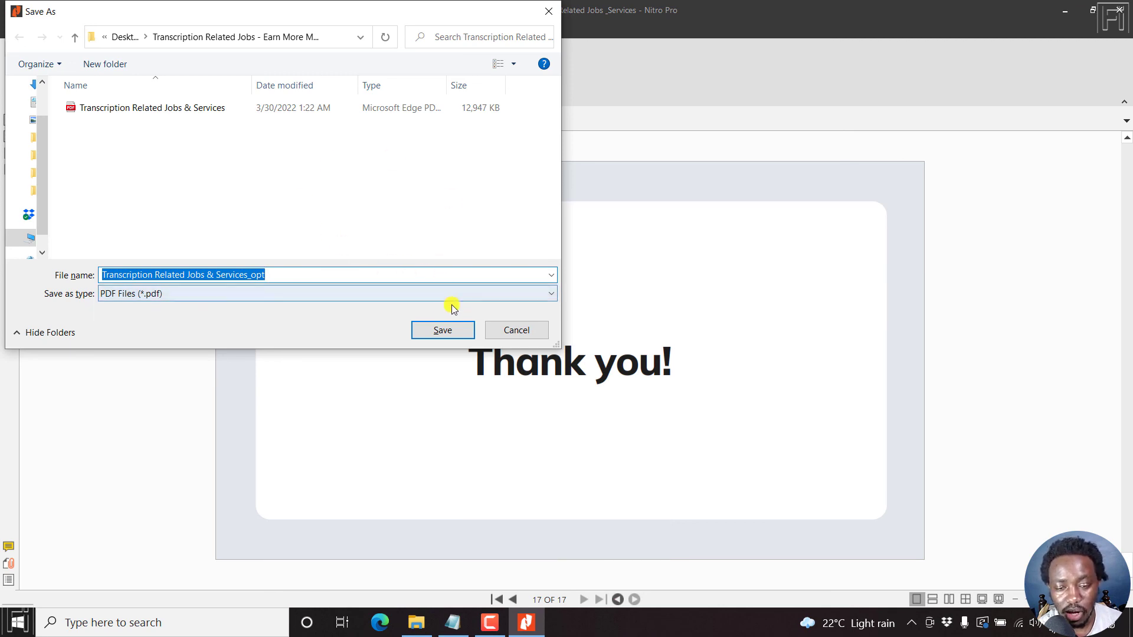
click(441, 330)
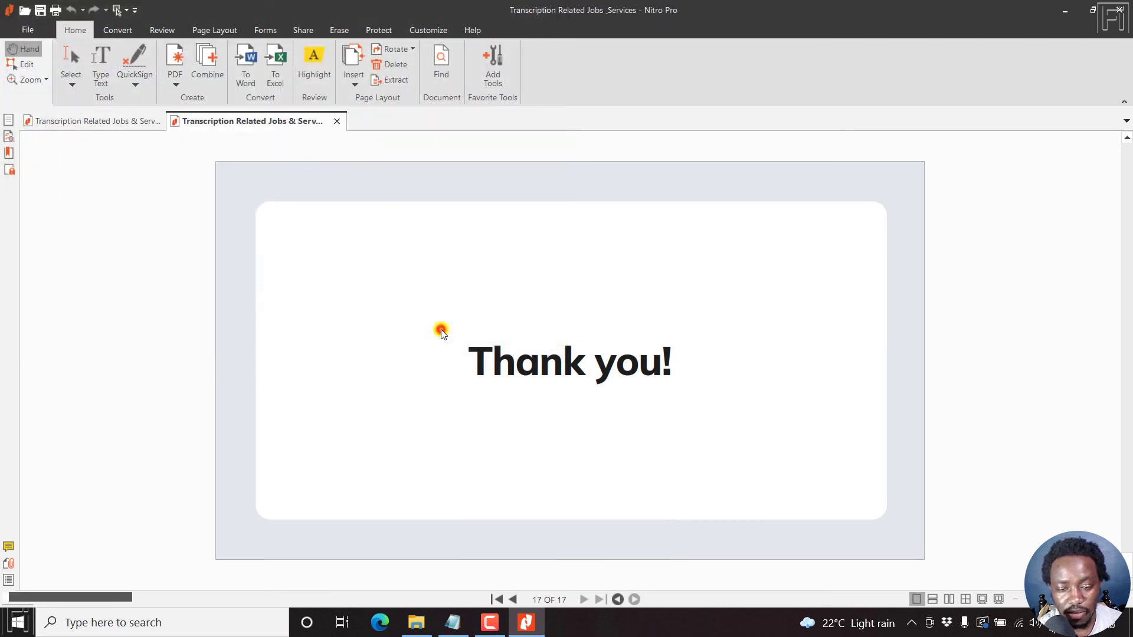
Step: In File Explorer, compare the 12,947 KB original with the 2,930 KB _opt copy
click(416, 622)
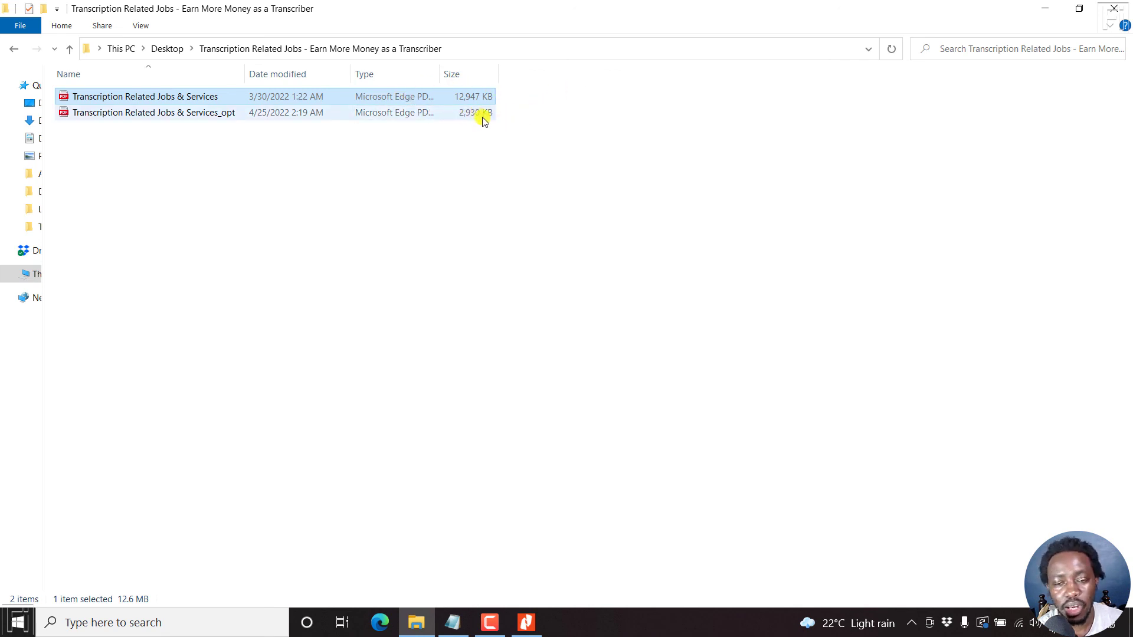
click(491, 136)
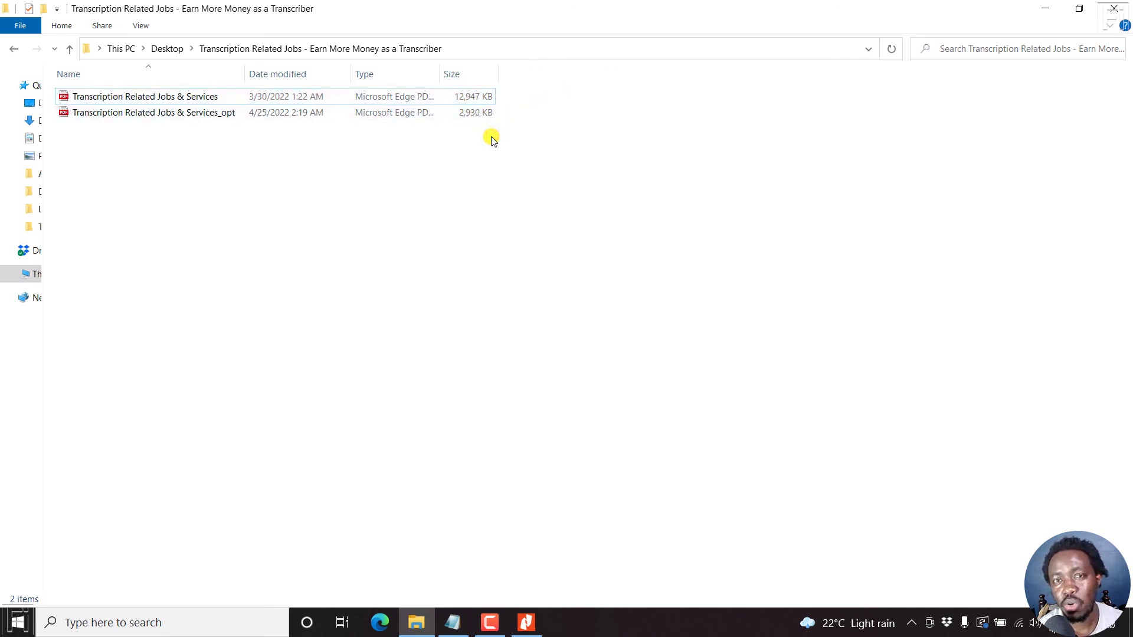